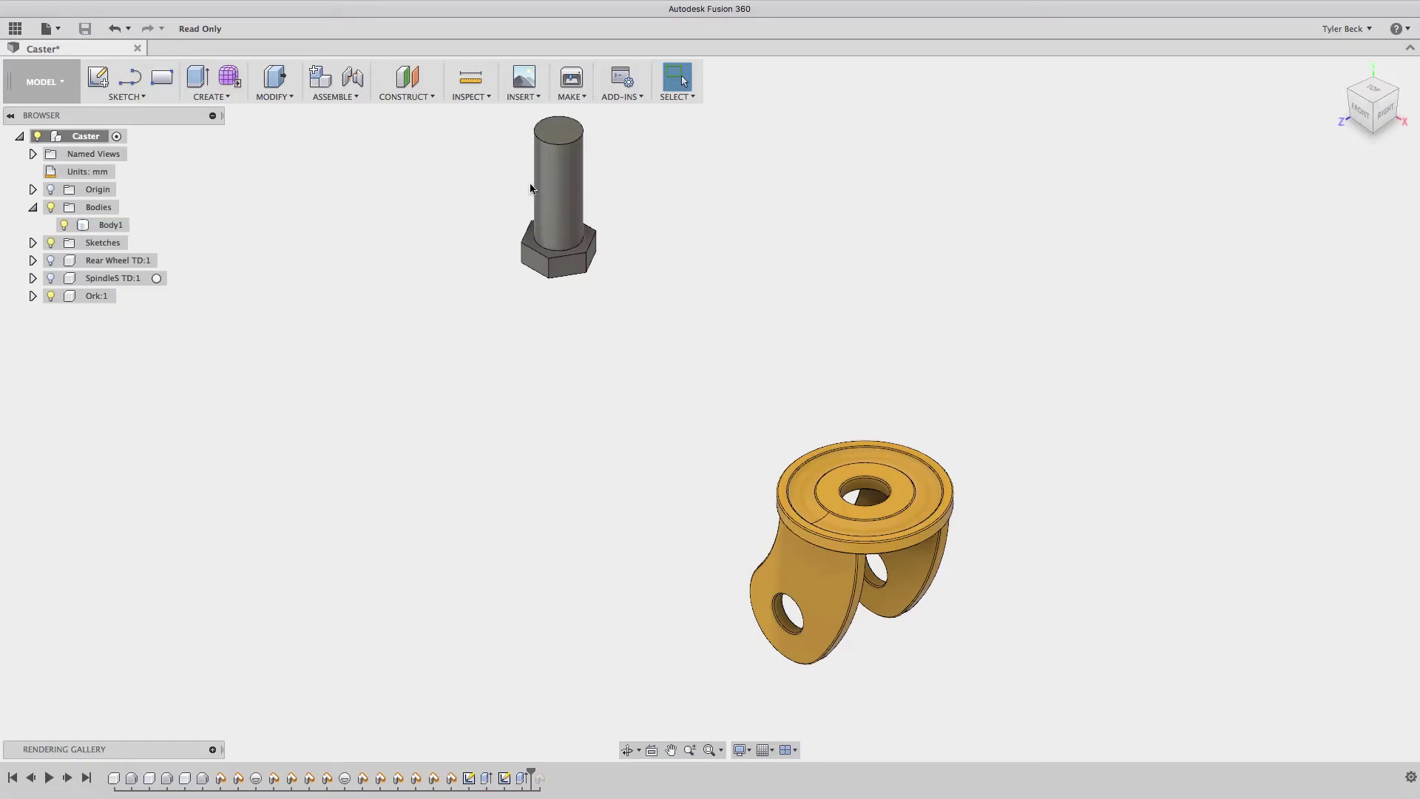
Convert the bolt body (Body1) into its own component.
click(539, 190)
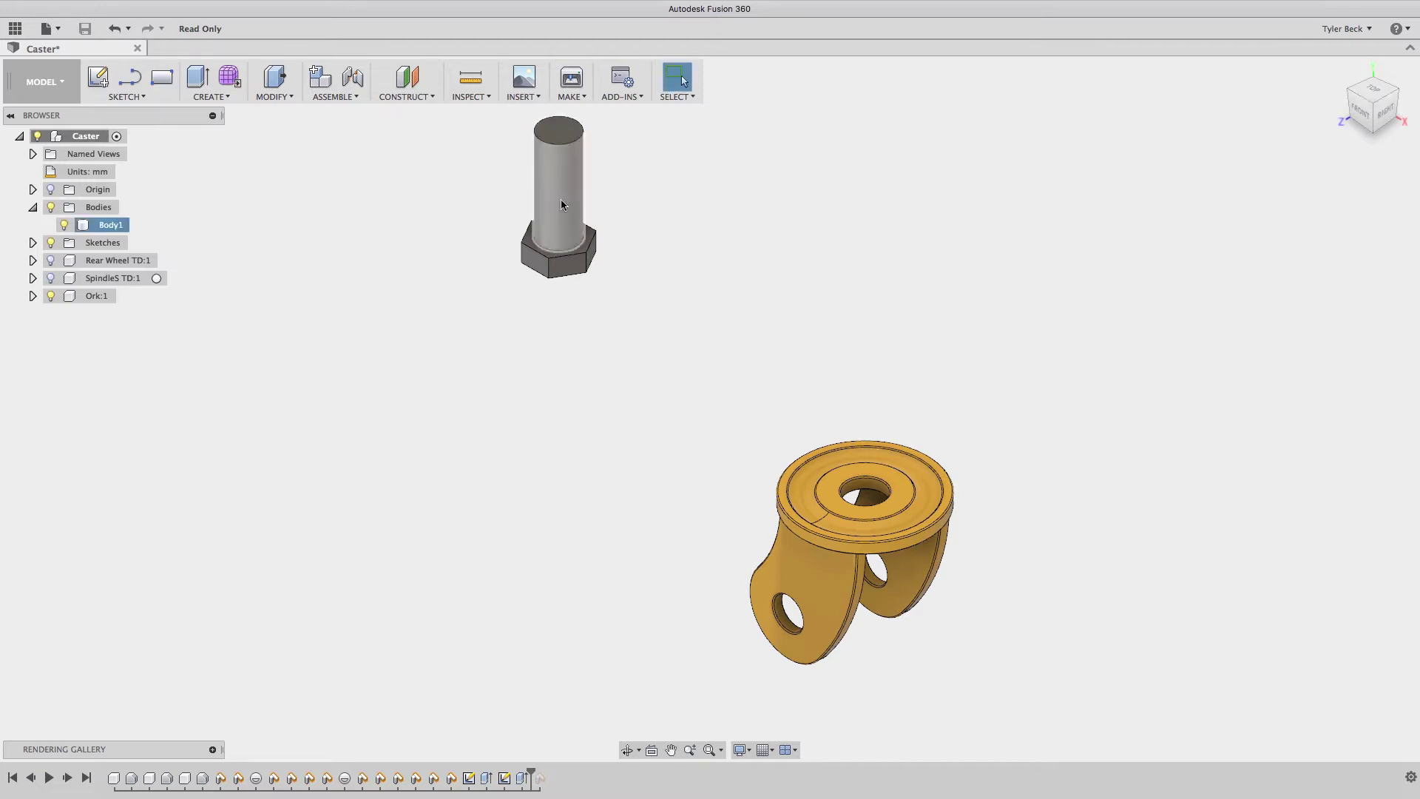
right_click(97, 230)
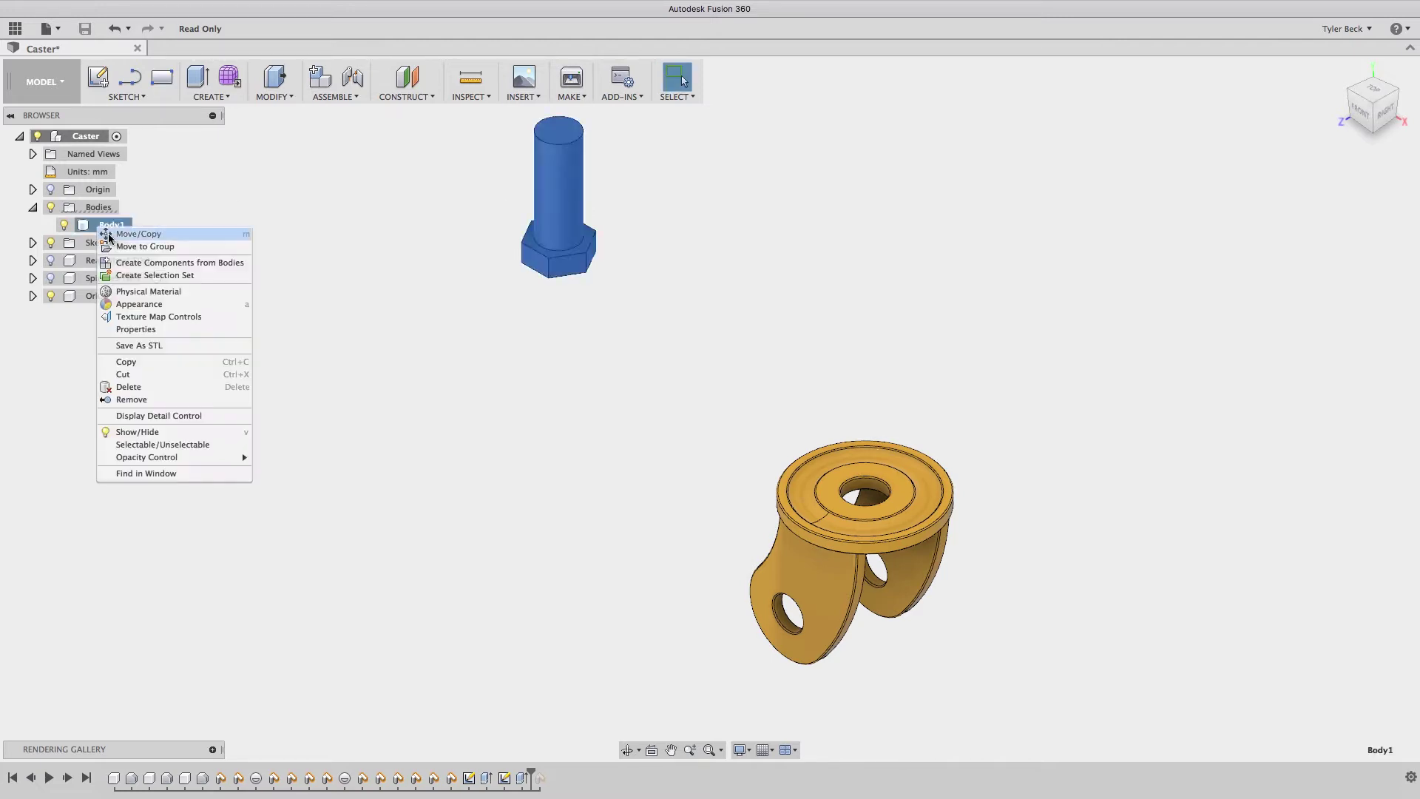
click(136, 265)
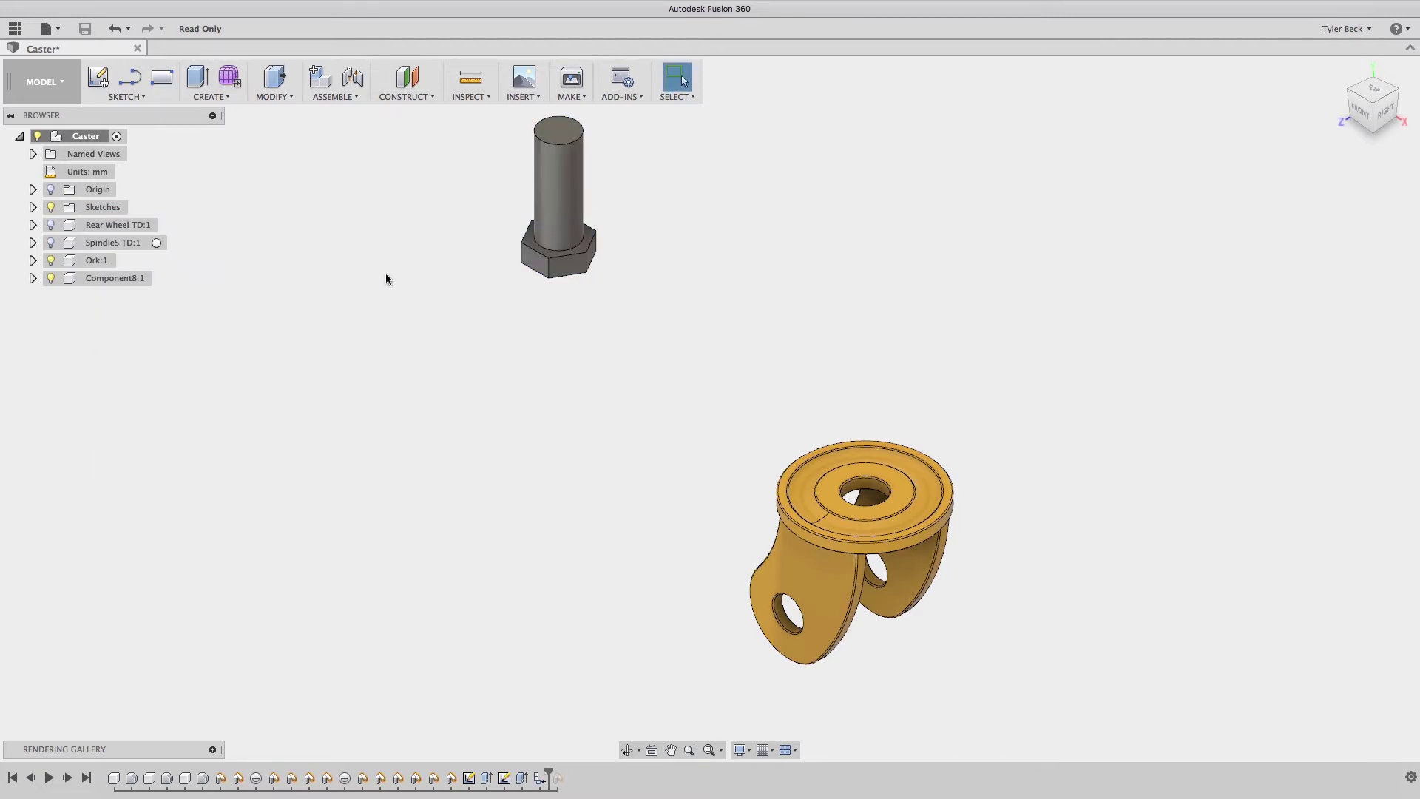
Rename the new bolt component 'Main Bolt' and drag it to the right above the fork.
right_click(127, 280)
double_click(100, 282)
text(Main Bolt)
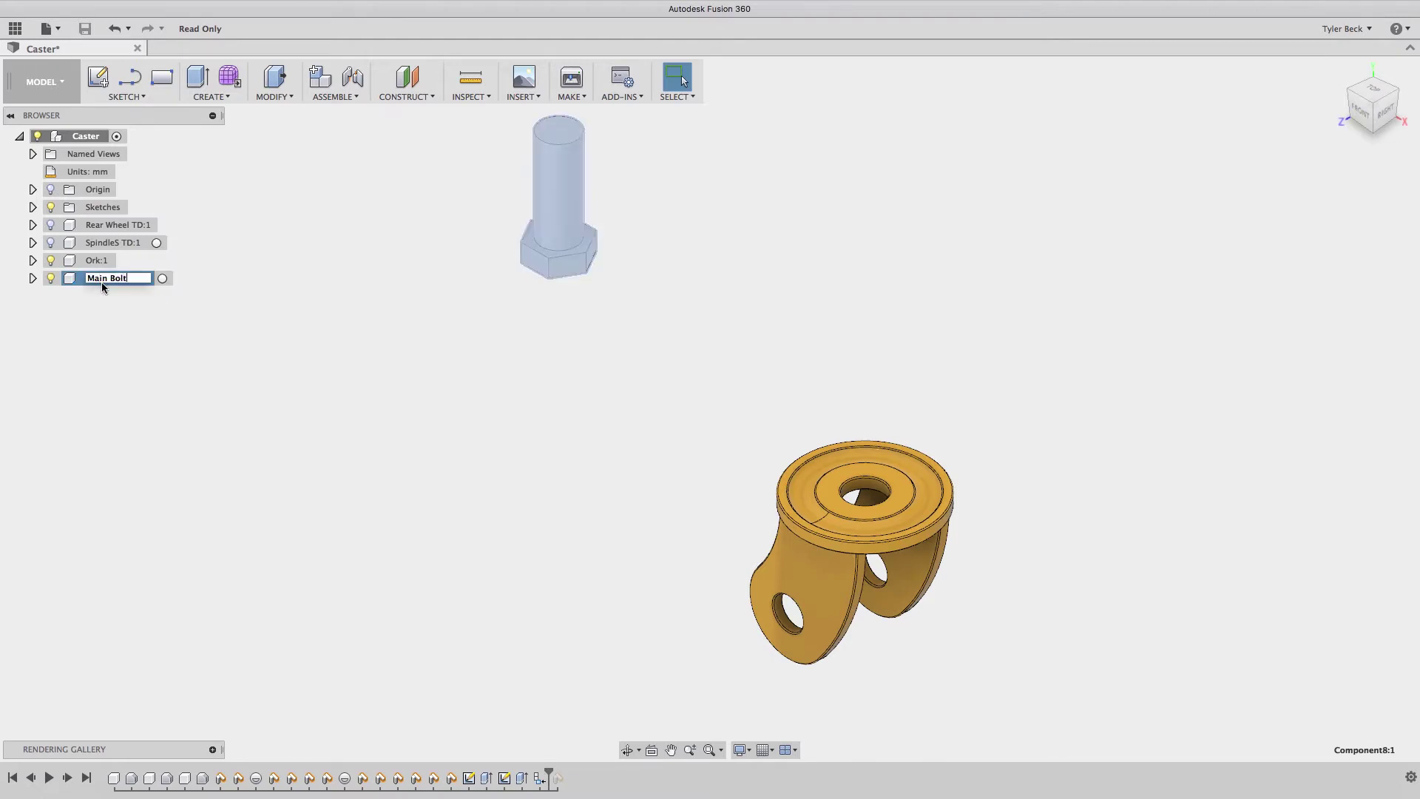
key(Return)
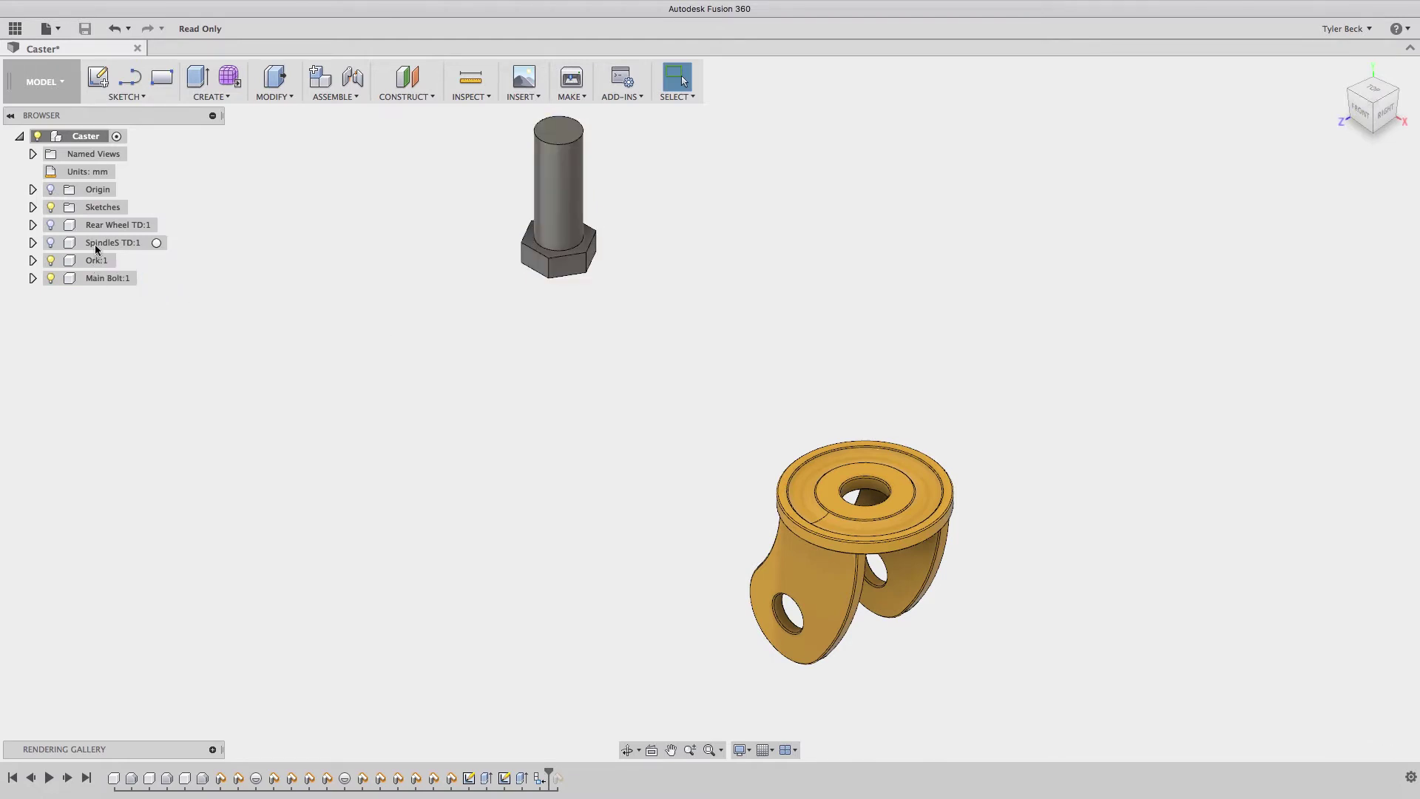
drag(555, 181, 873, 284)
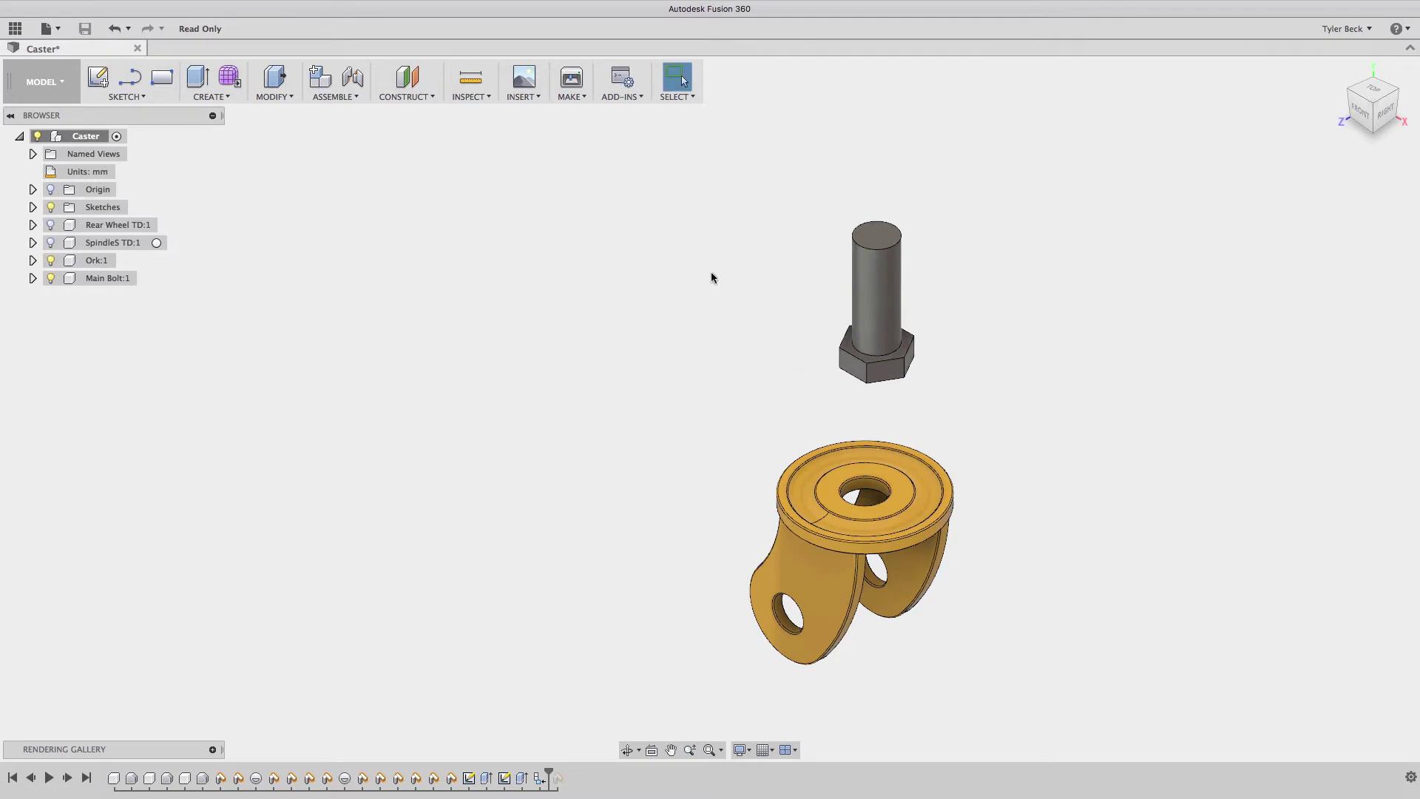
Show the Spindle and Rear Wheel, then drag the fork, bolt, pin and wheel apart.
click(50, 242)
click(50, 225)
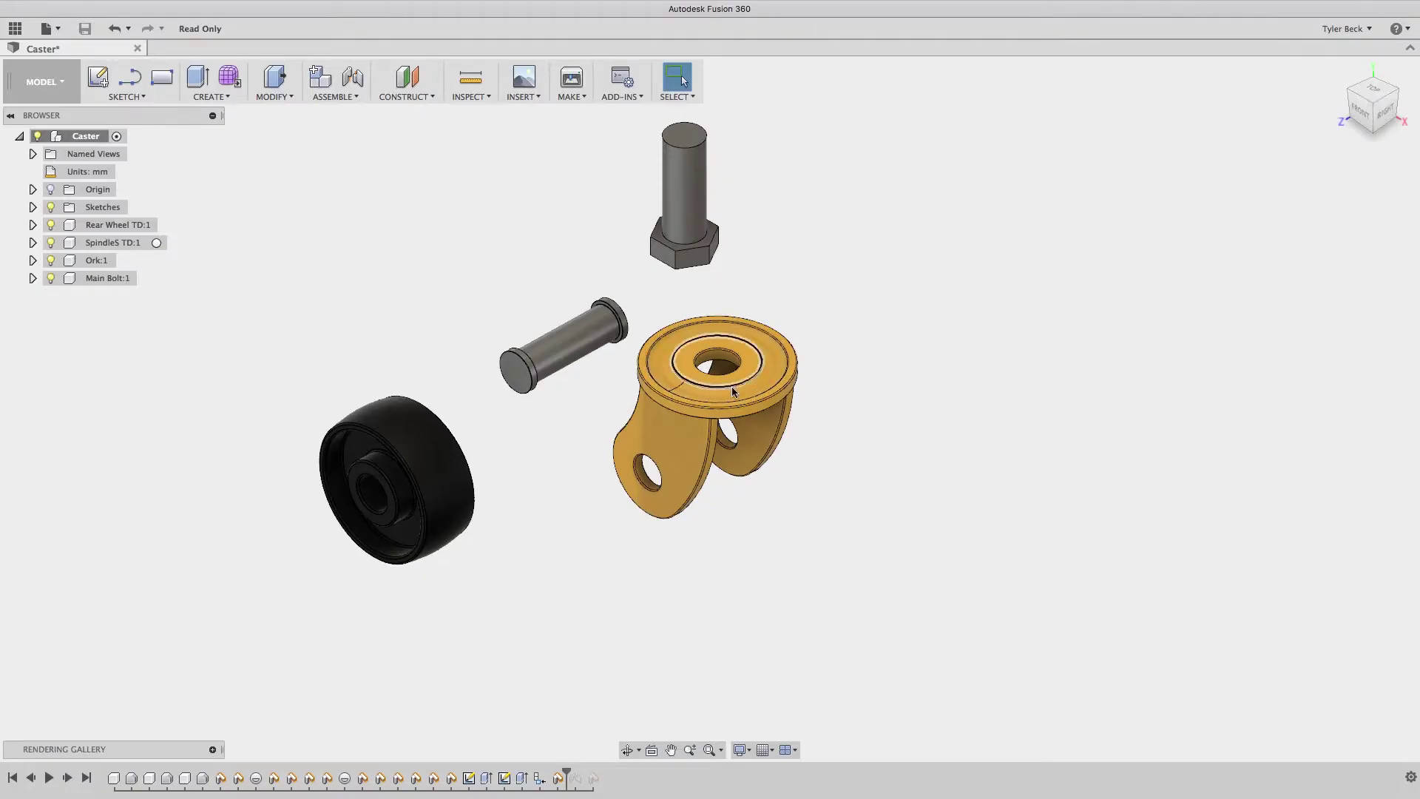
drag(743, 324, 843, 287)
drag(690, 214, 697, 214)
drag(563, 344, 520, 305)
drag(443, 414, 527, 437)
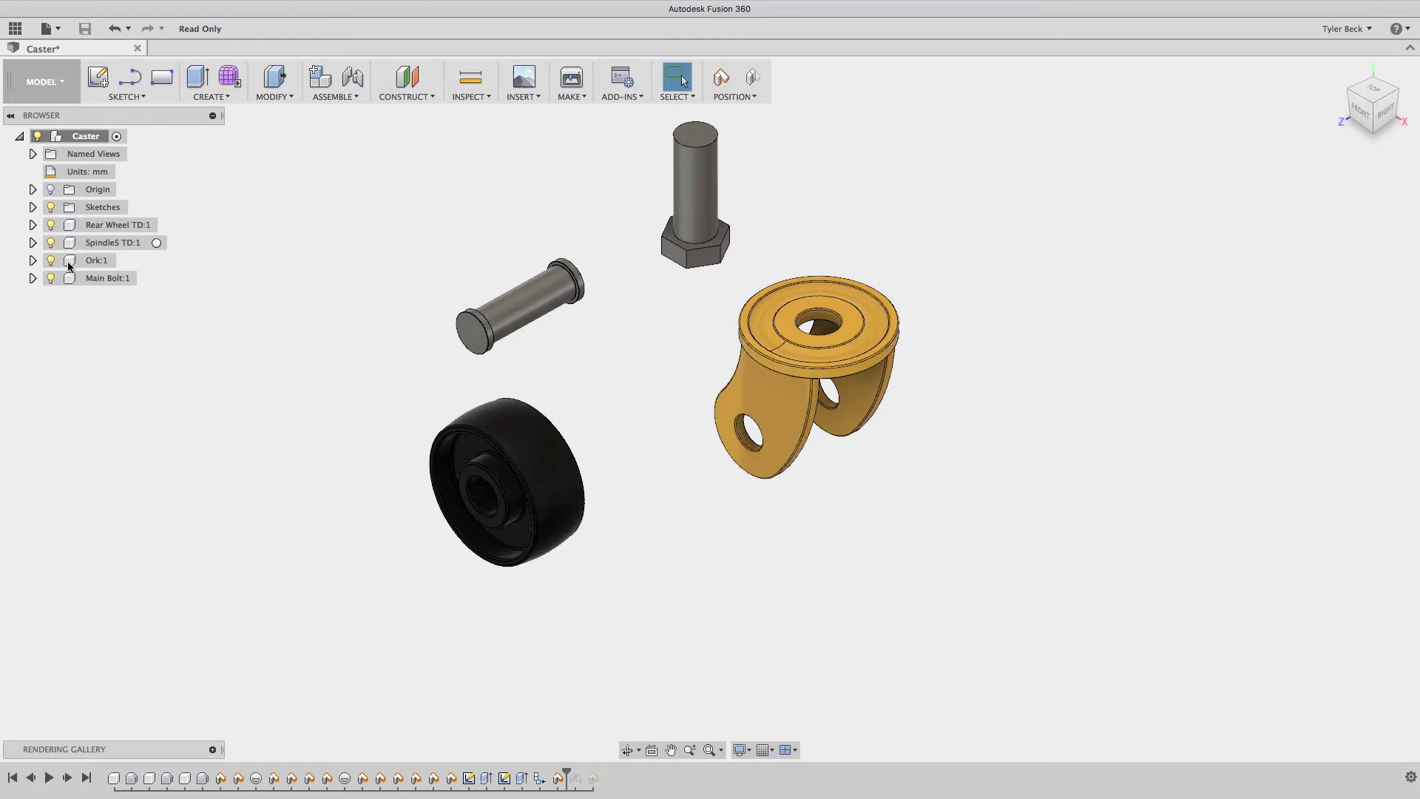
Ground the Ork:1 fork component and capture its current position.
click(92, 262)
right_click(93, 264)
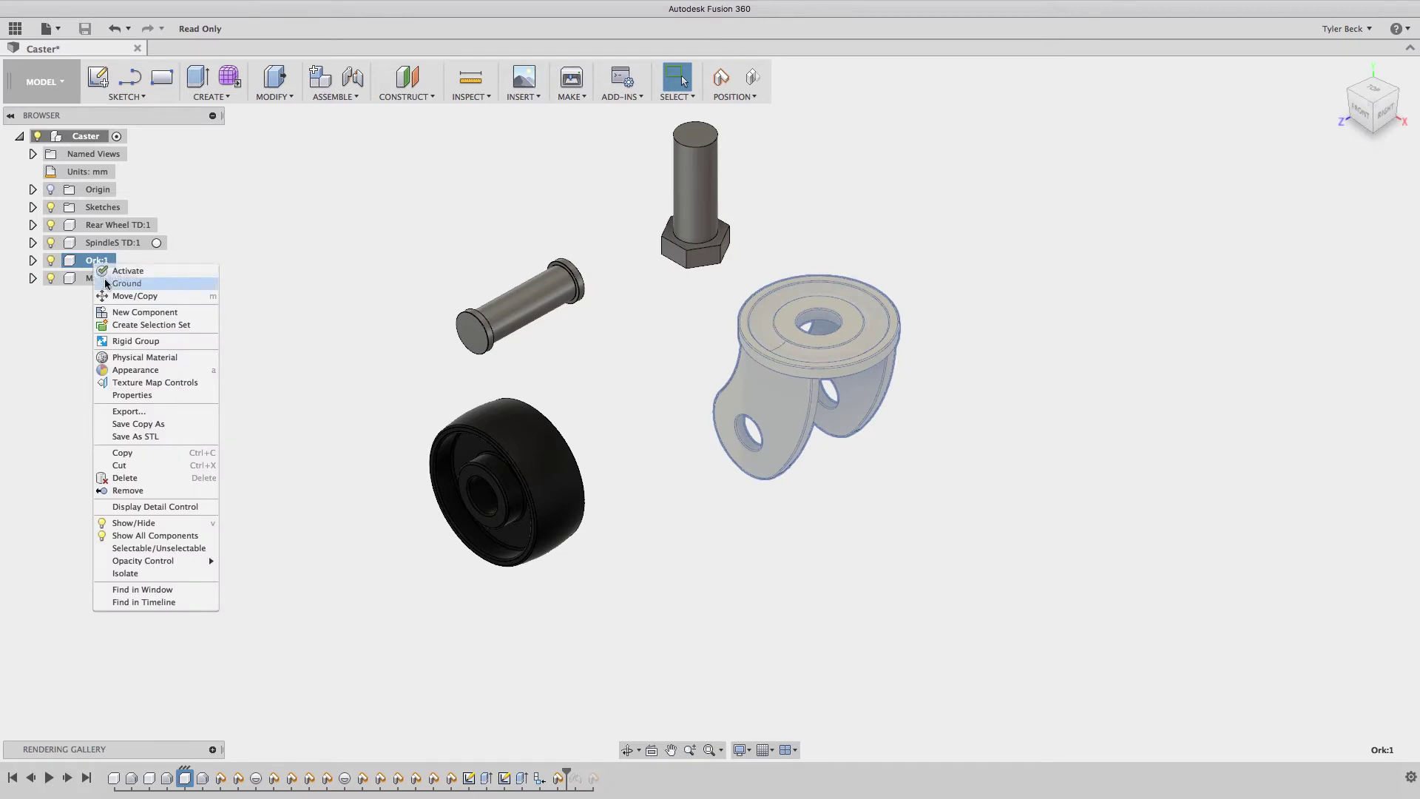
click(108, 284)
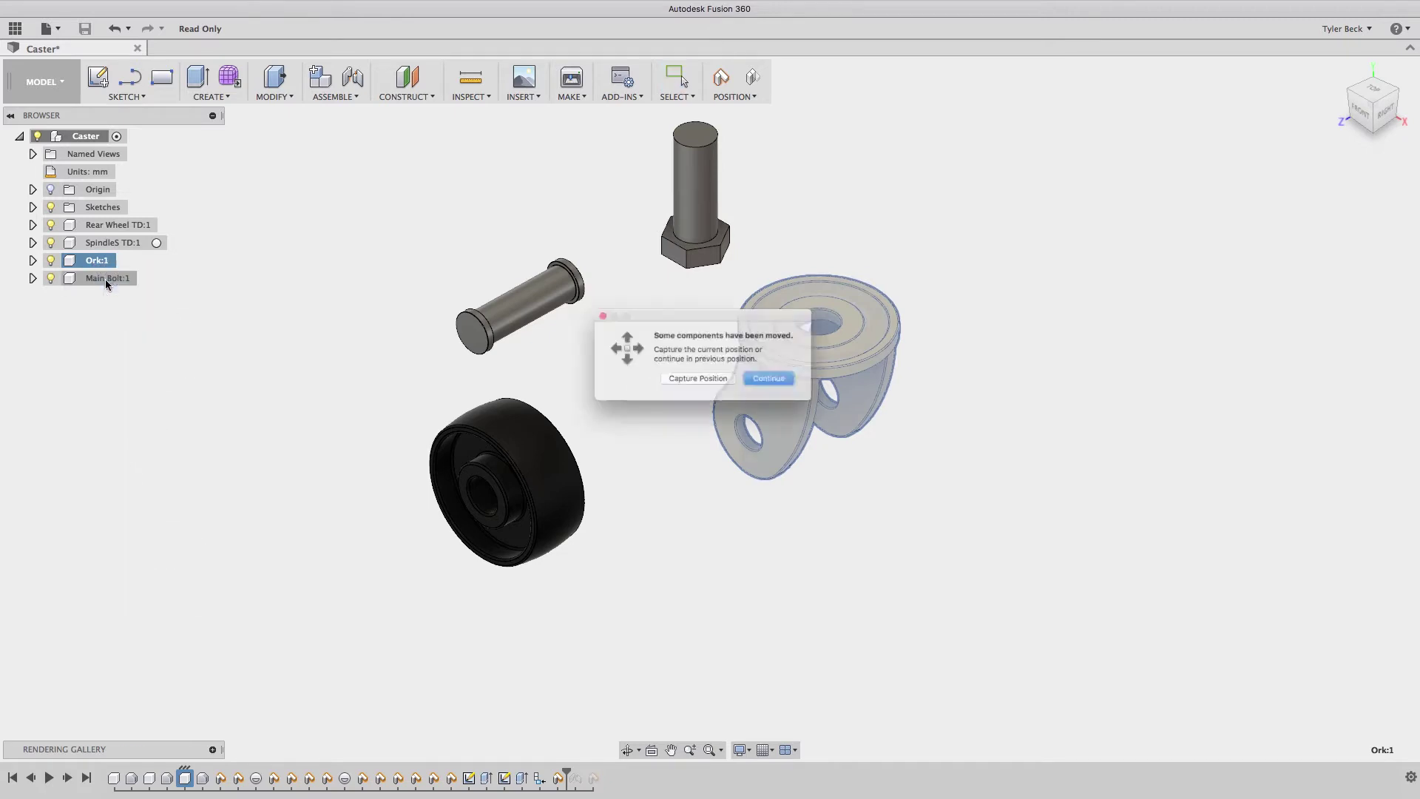
click(694, 385)
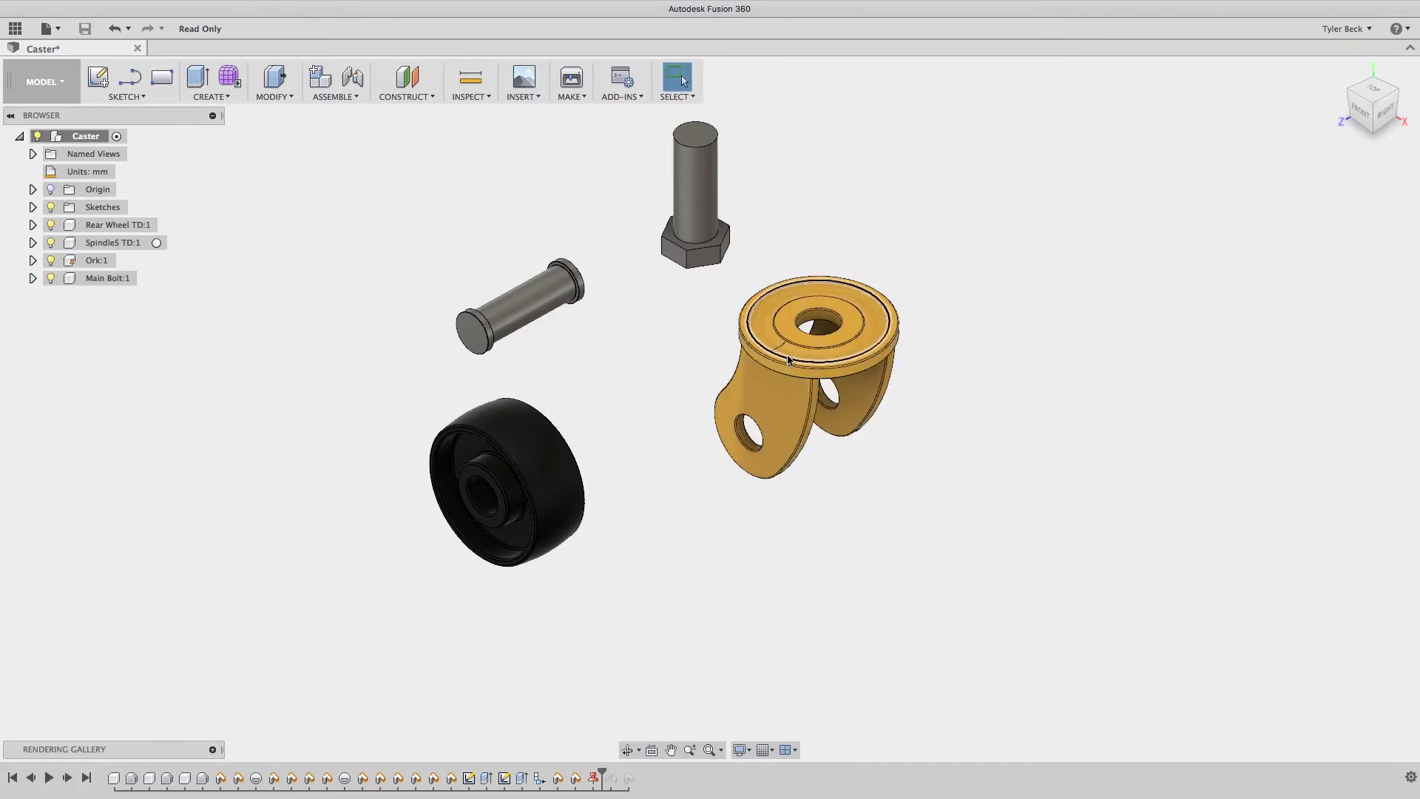
key(Escape)
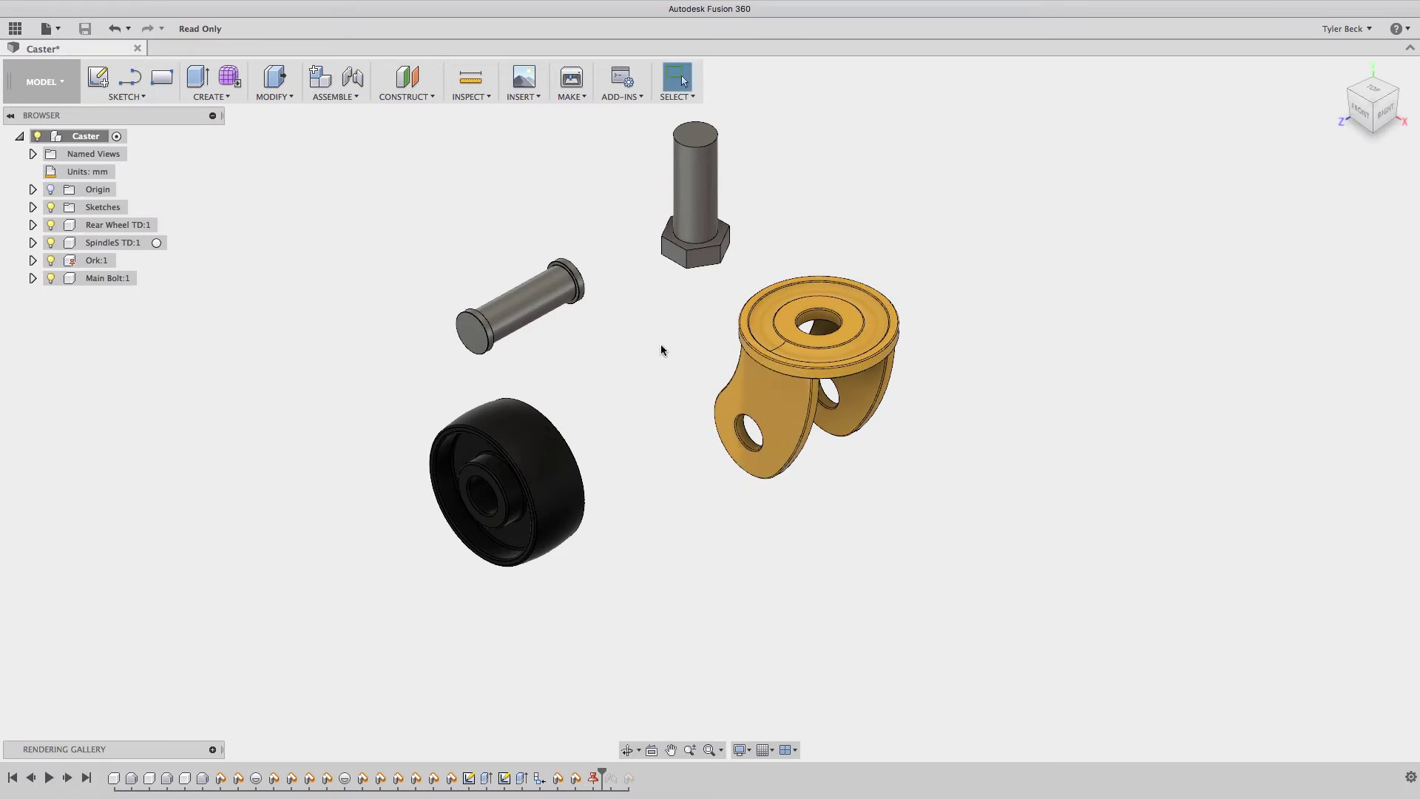
Rearrange the bolt, spindle pin and wheel around the grounded fork.
drag(678, 264, 767, 253)
drag(525, 281, 574, 242)
drag(541, 448, 646, 415)
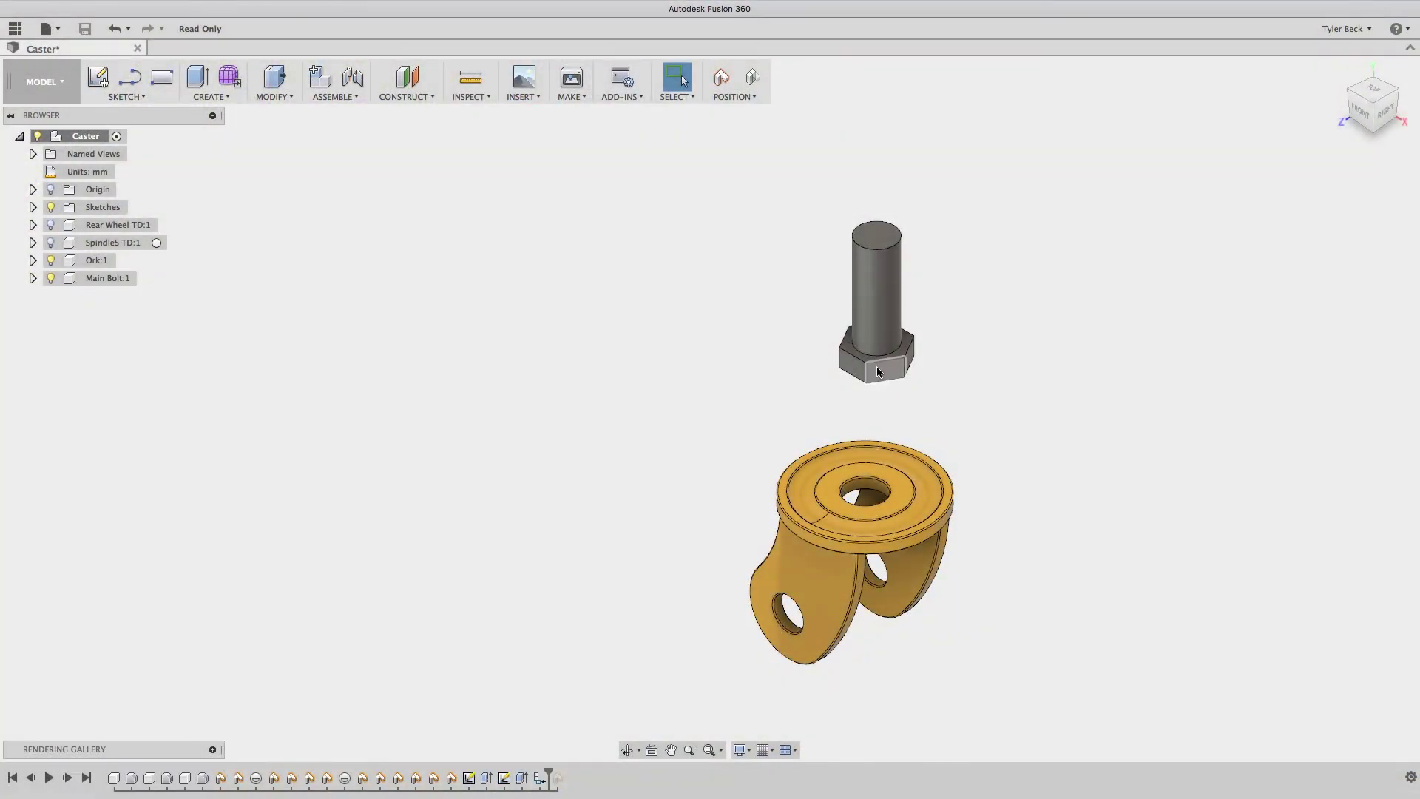
Drag the bolt down toward the fork's centre hole and continue past the moved-components prompt.
drag(879, 371, 864, 492)
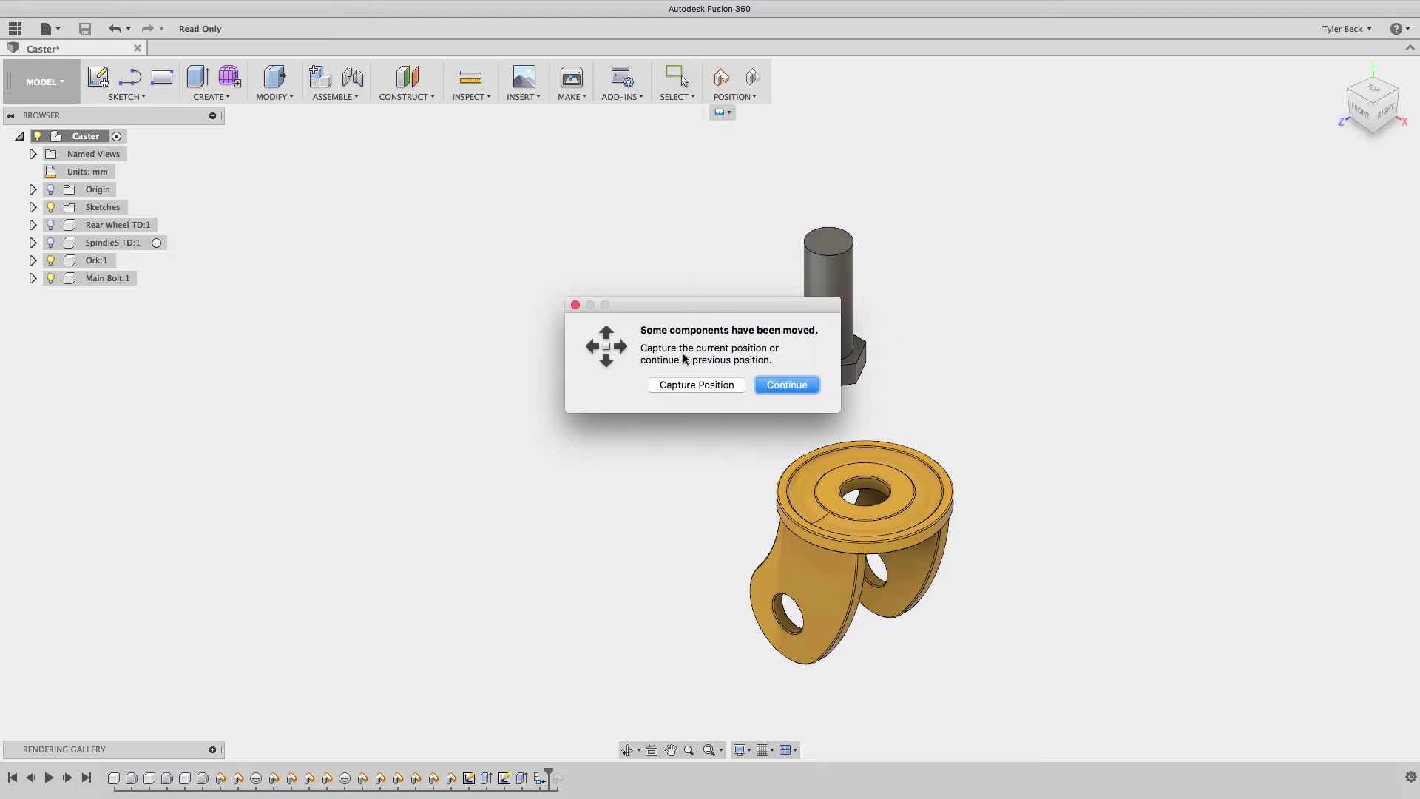
click(715, 386)
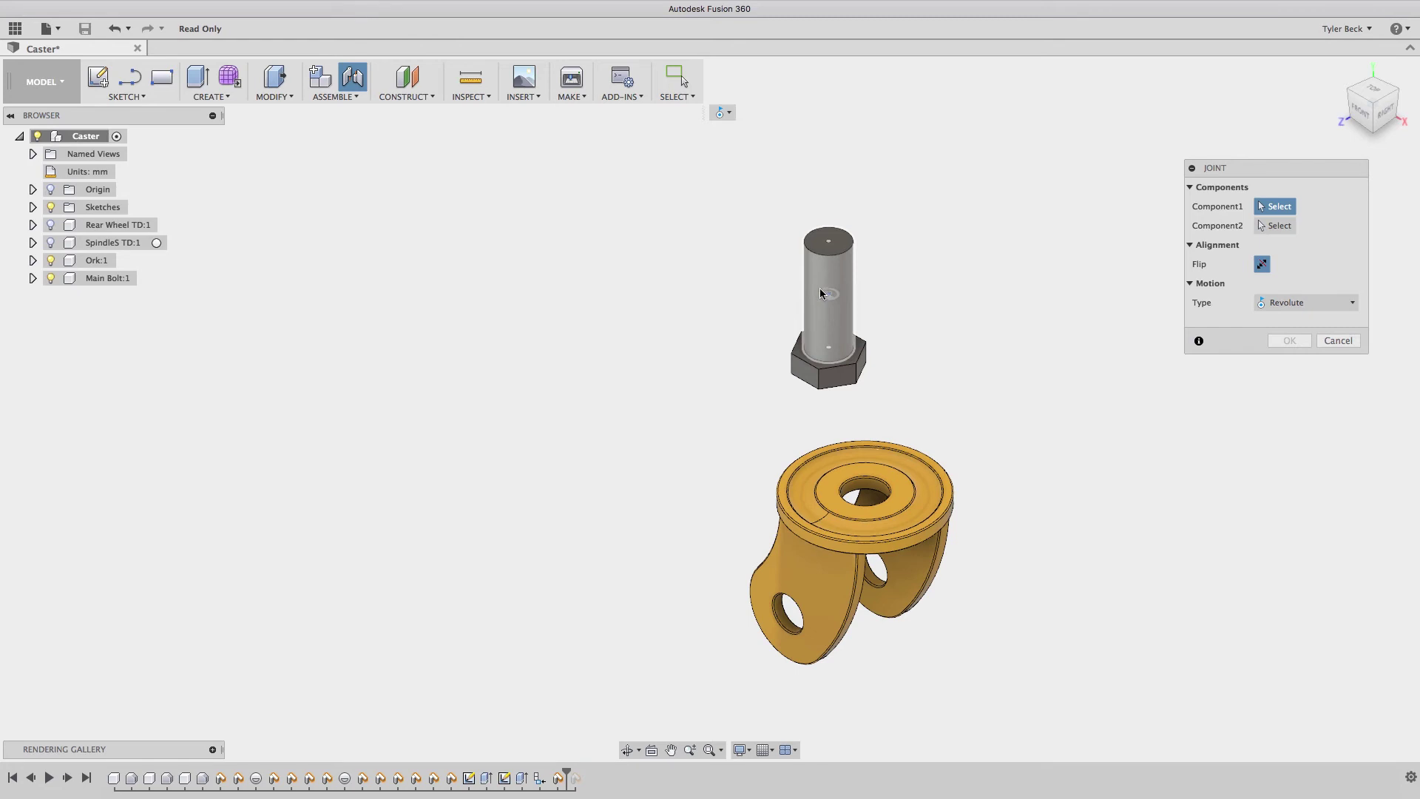
Join the centre of the bolt head's base to the centre of the fork's top hole.
click(831, 349)
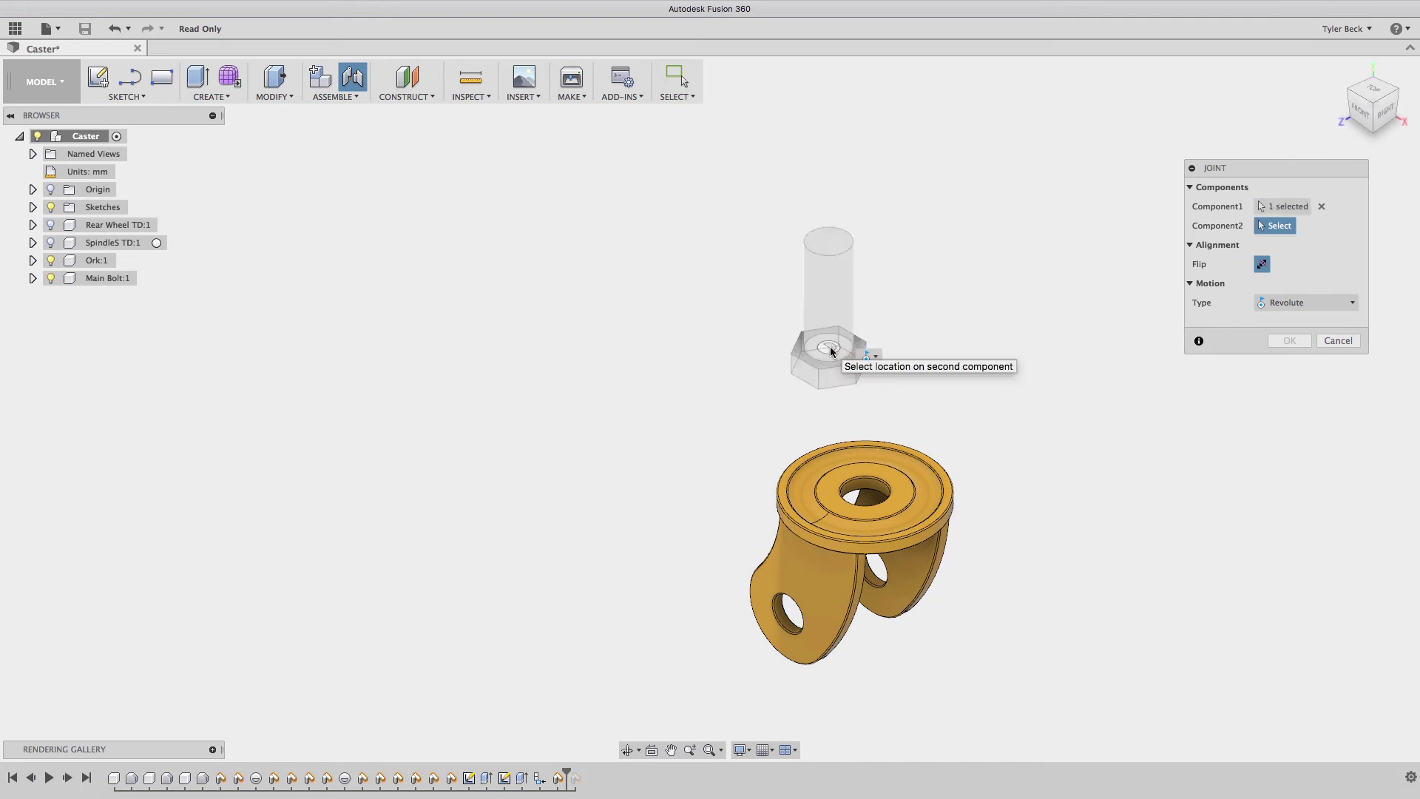
scroll(838, 356, up, 2)
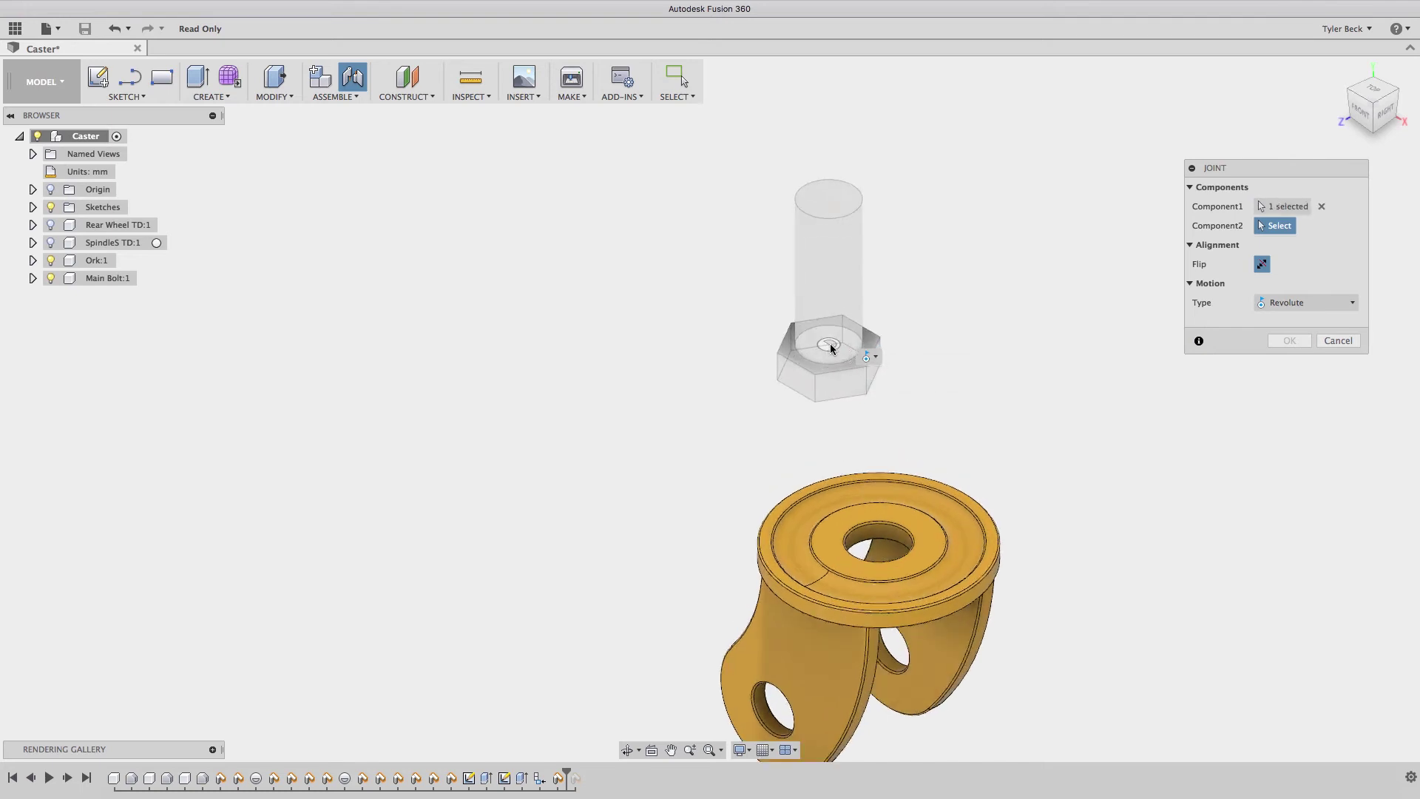
scroll(861, 382, down, 2)
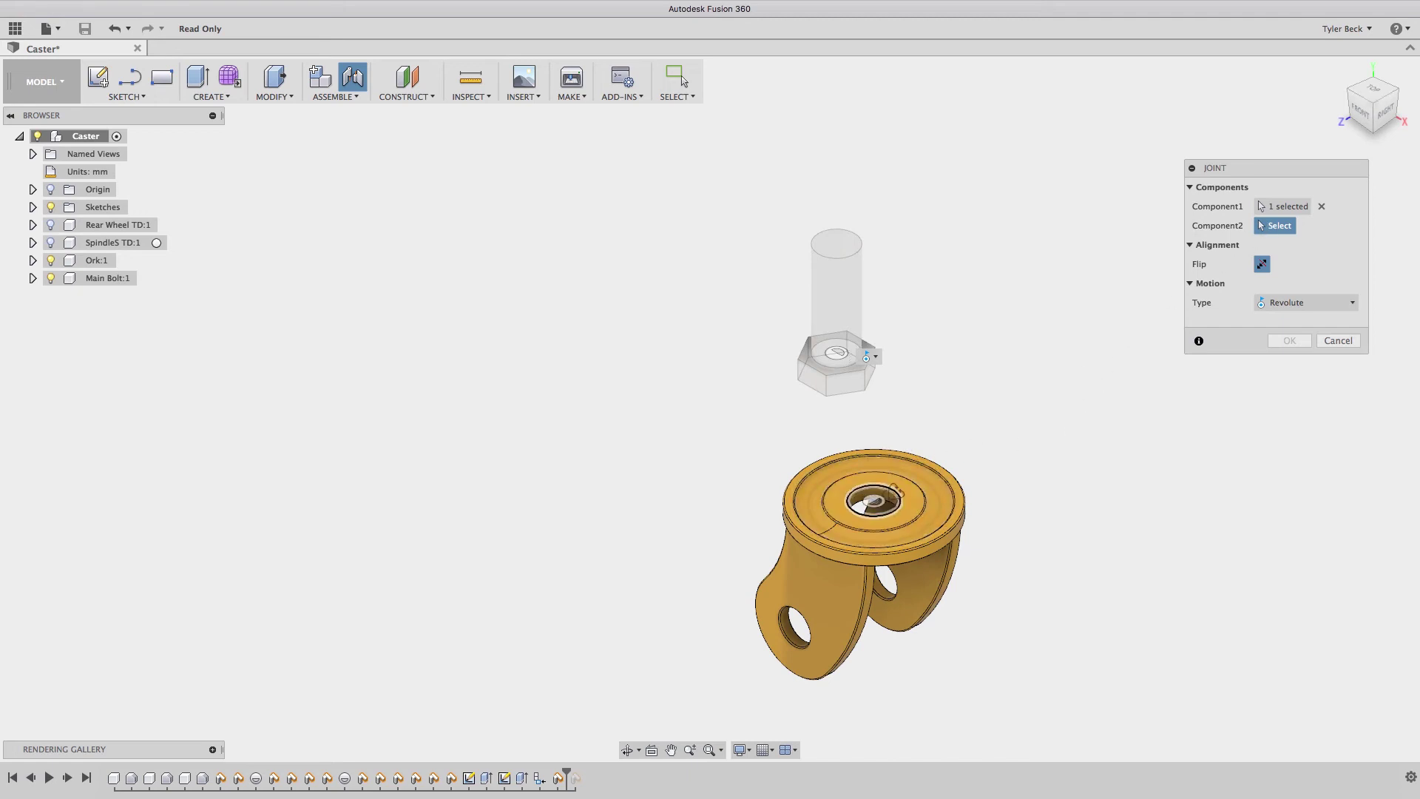
shift+middle_drag(1012, 464, 864, 392)
scroll(815, 247, up, 5)
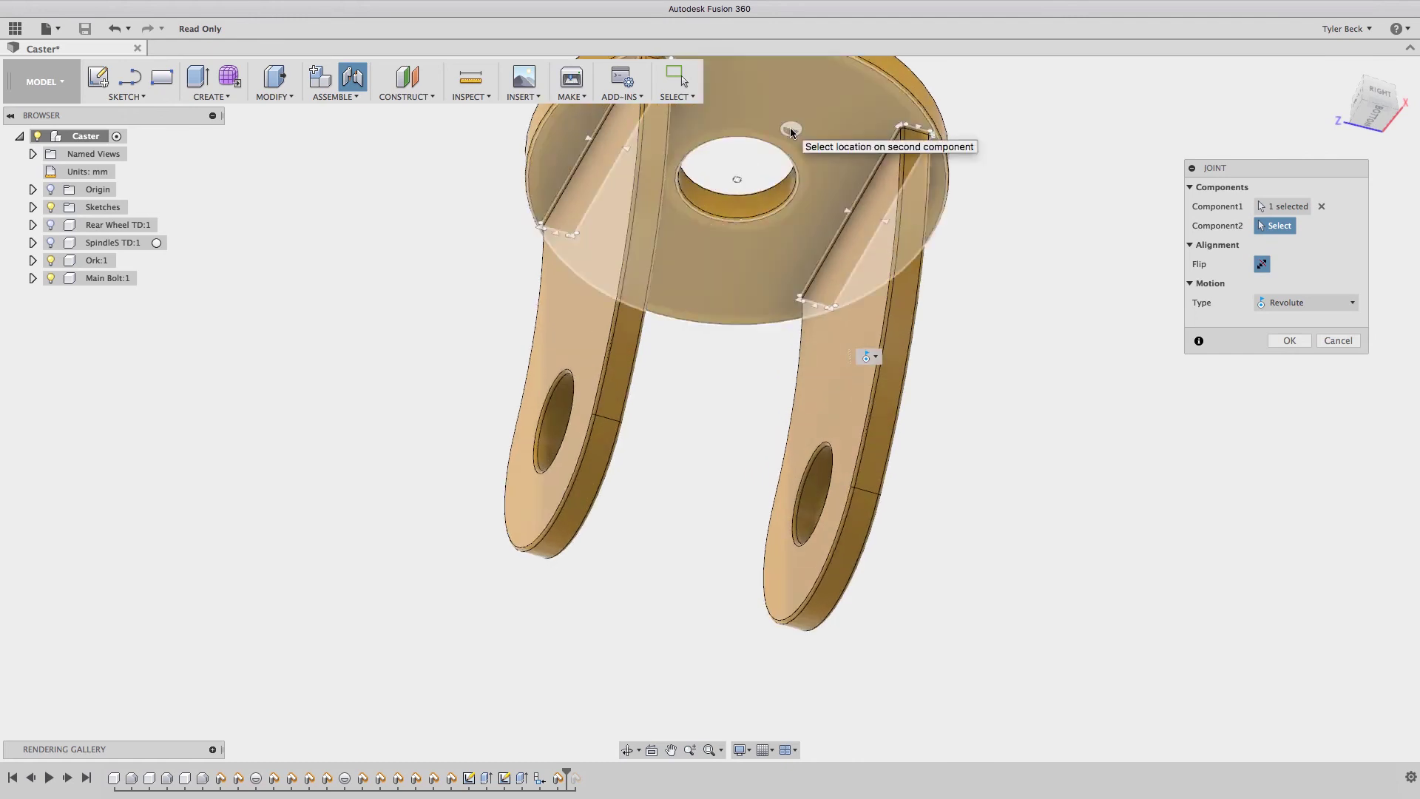
click(737, 183)
scroll(740, 187, down, 4)
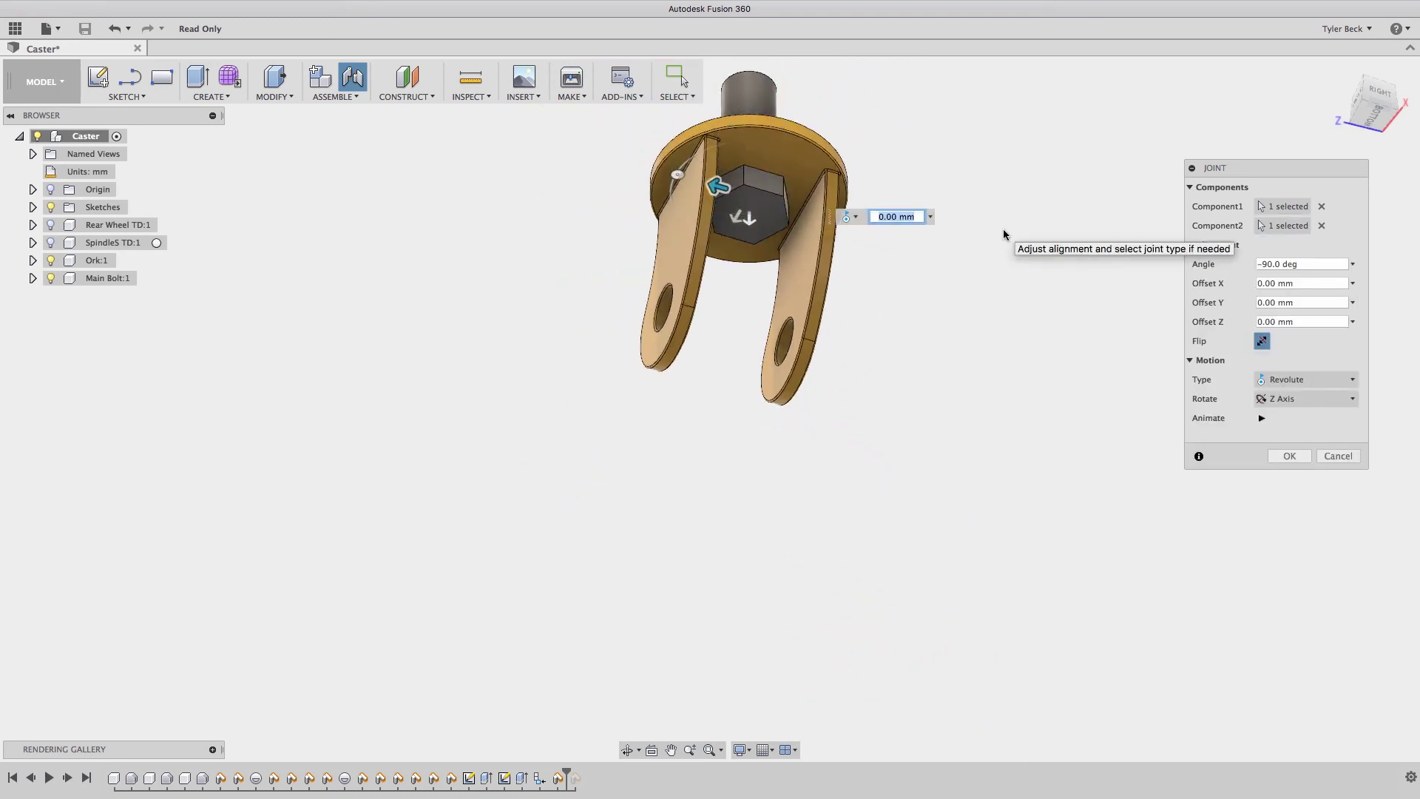
Set the joint motion type to Revolute about Z and check the seated bolt from the side.
click(1284, 381)
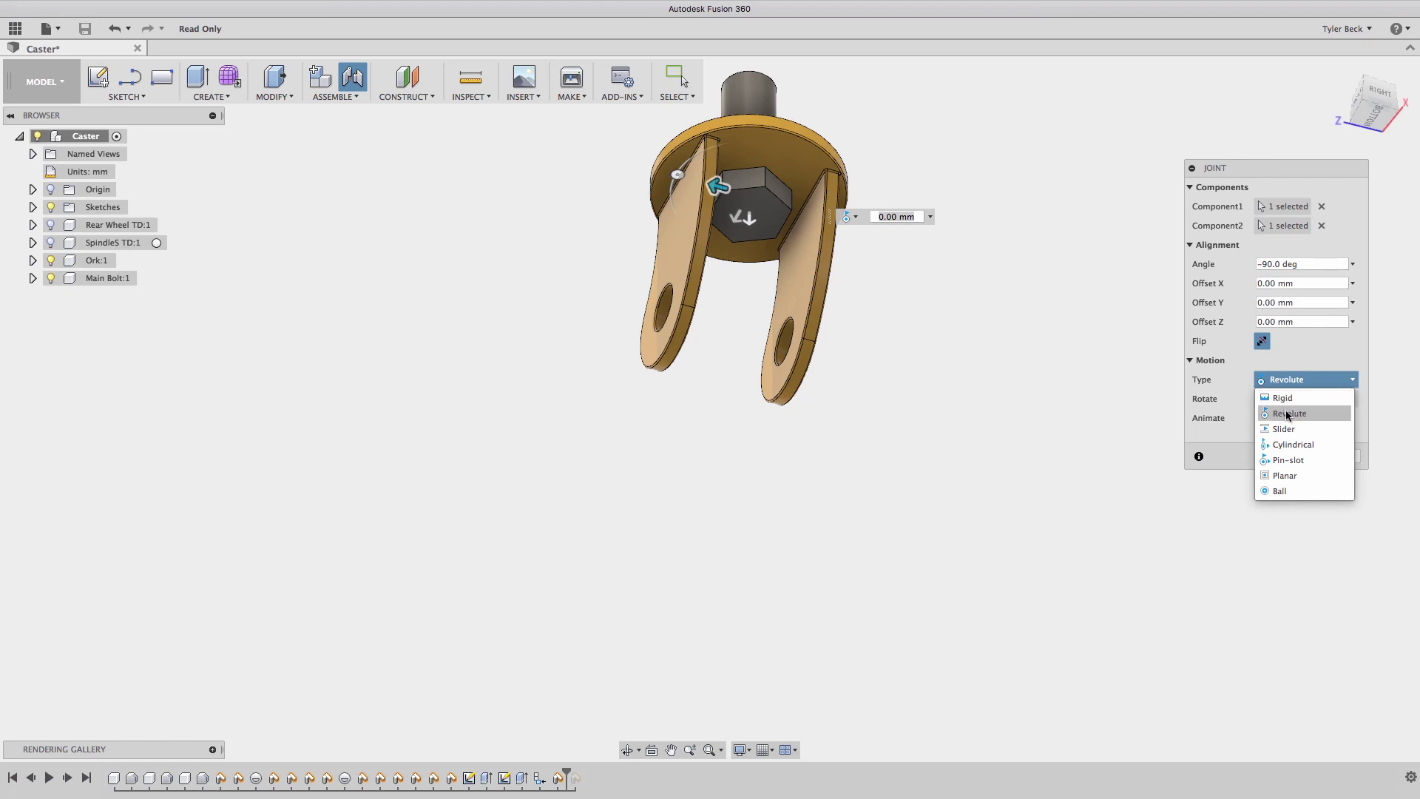
click(1287, 415)
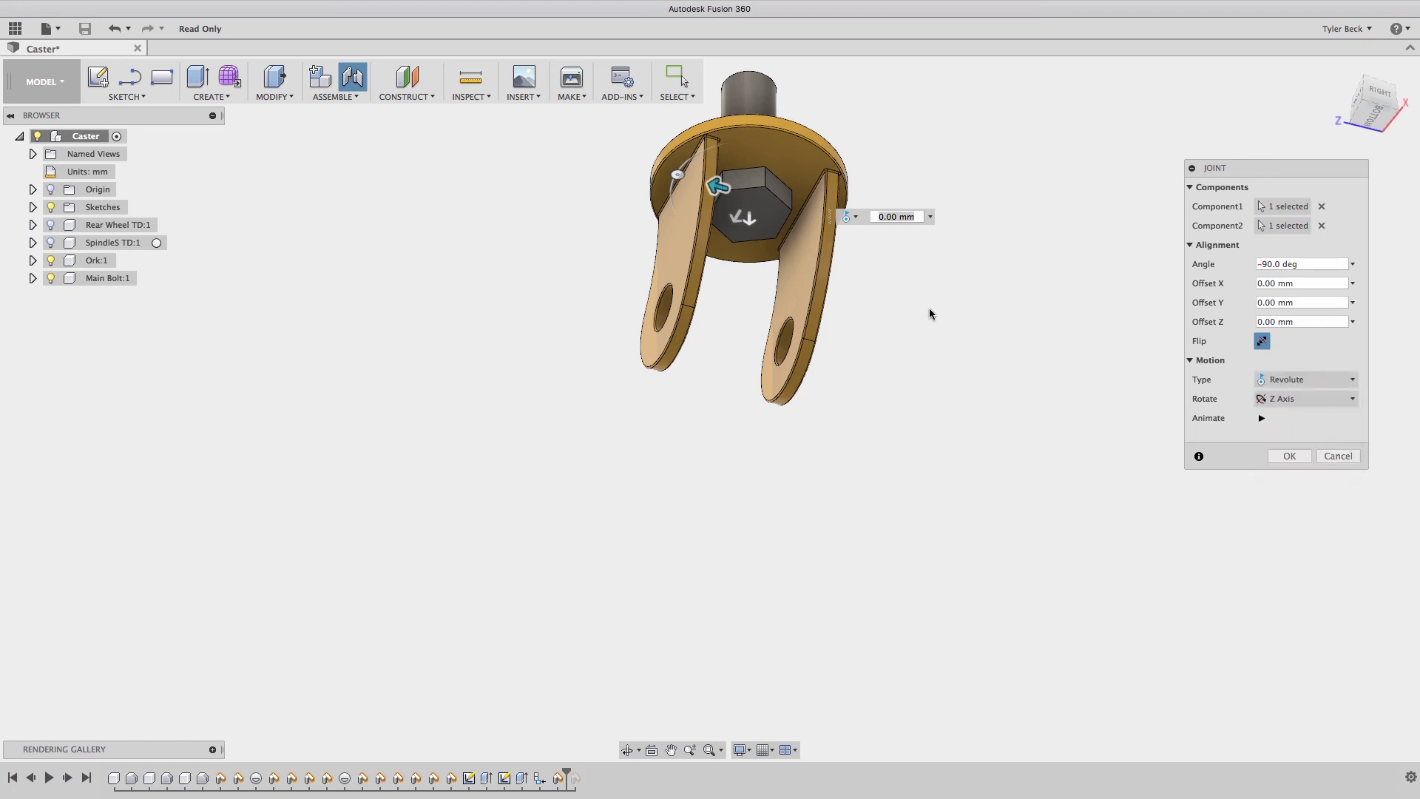
shift+middle_drag(888, 267, 895, 185)
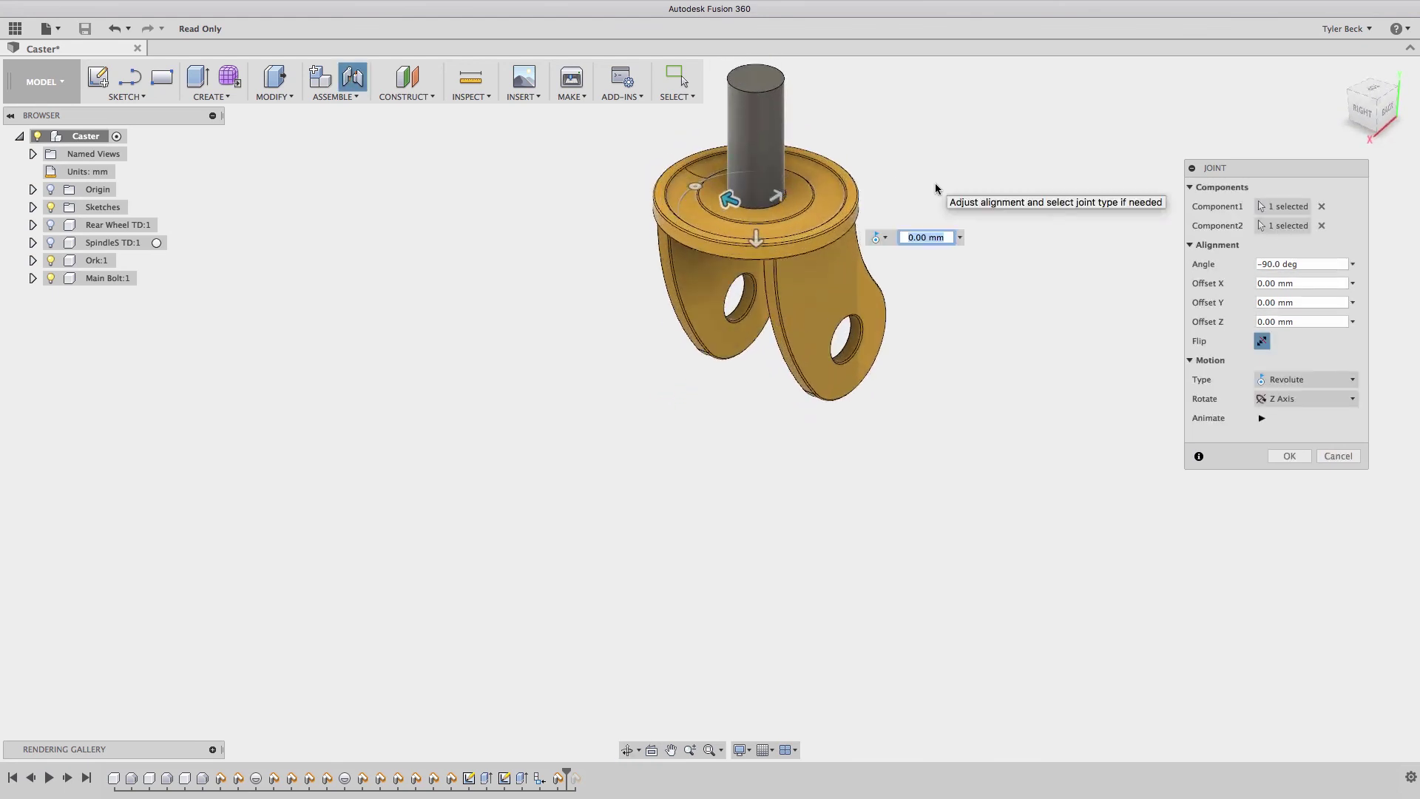